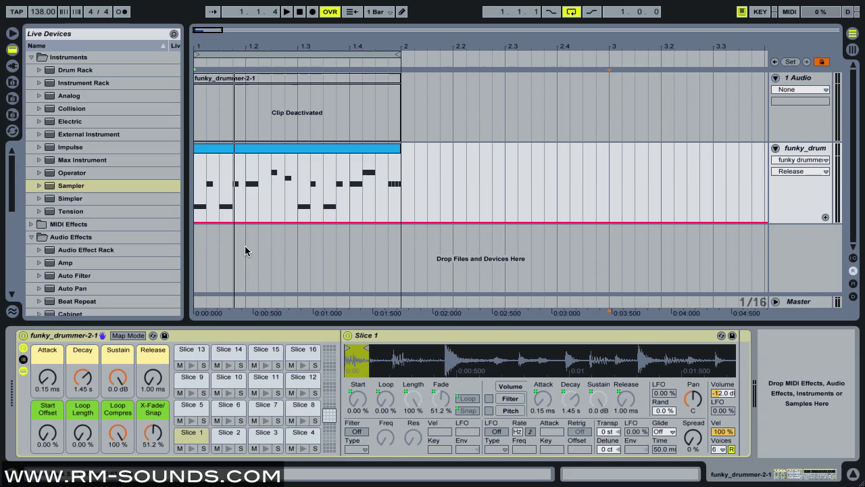
Delete the funky_drum MIDI track, reactivate the funky_drummer-2-1 audio clip and play it once.
click(792, 151)
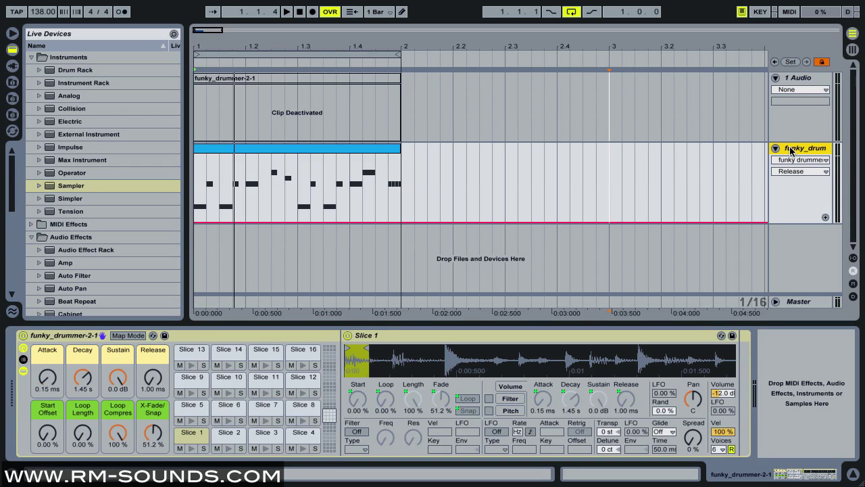
key(Delete)
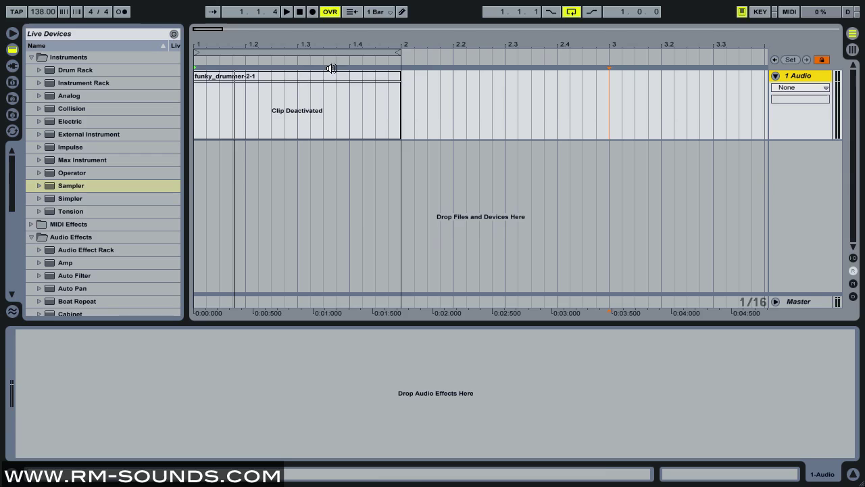
right_click(314, 78)
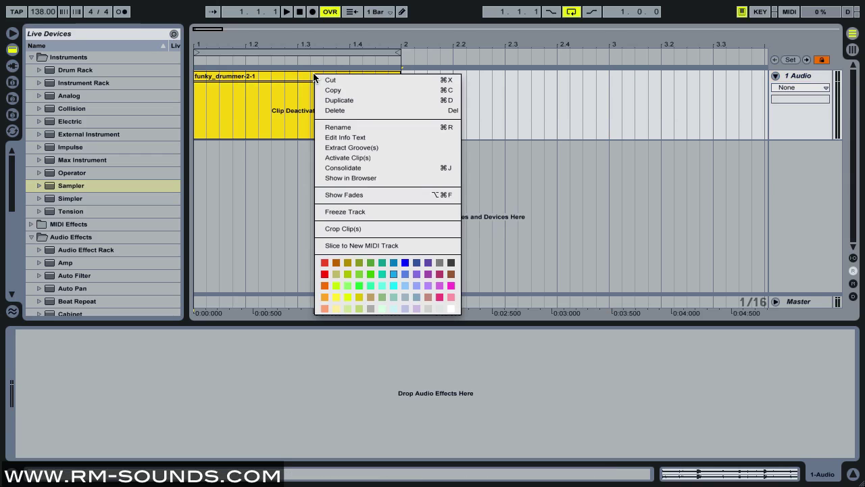
click(348, 156)
key(space)
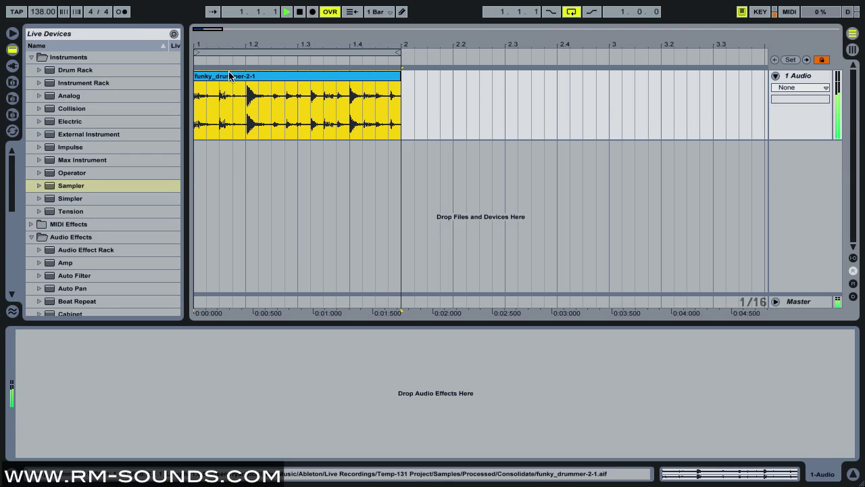
key(space)
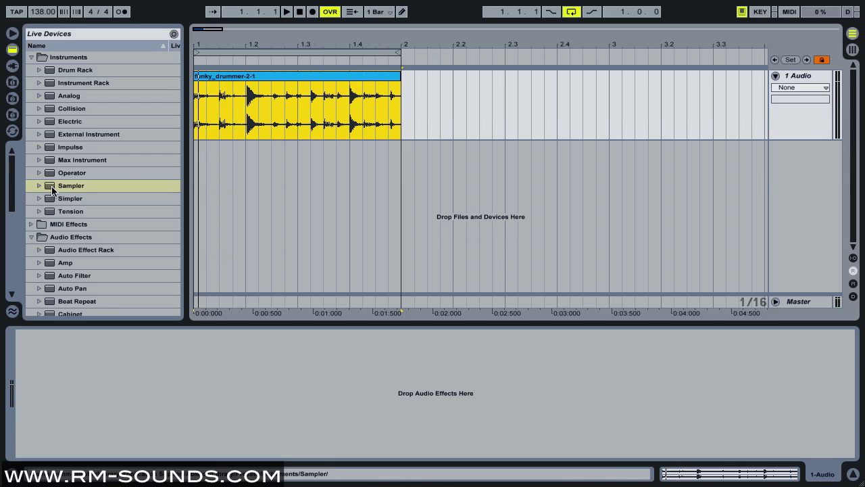
Drop Sampler from Live Devices to create a new 2 Sampler MIDI track and select it.
drag(51, 186, 629, 165)
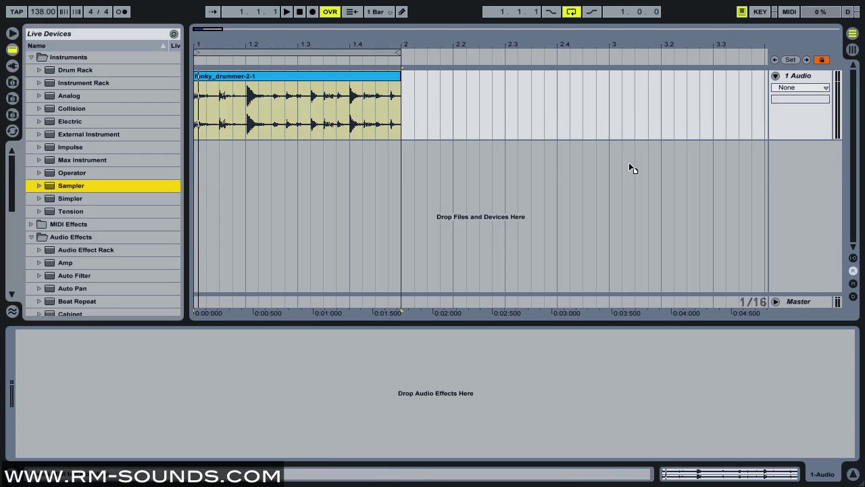
drag(775, 168, 801, 221)
click(804, 147)
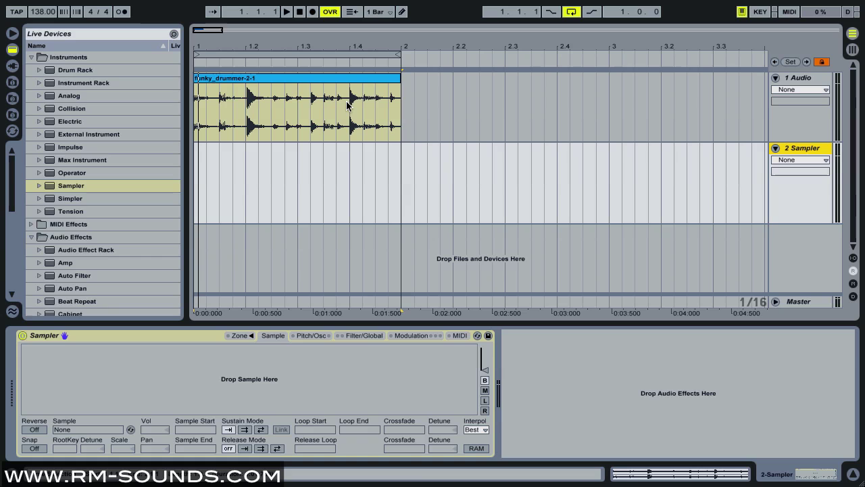
Load funky_drummer-2-1 into the Sampler, deactivate the original audio clip, and select track 2.
drag(276, 85, 221, 399)
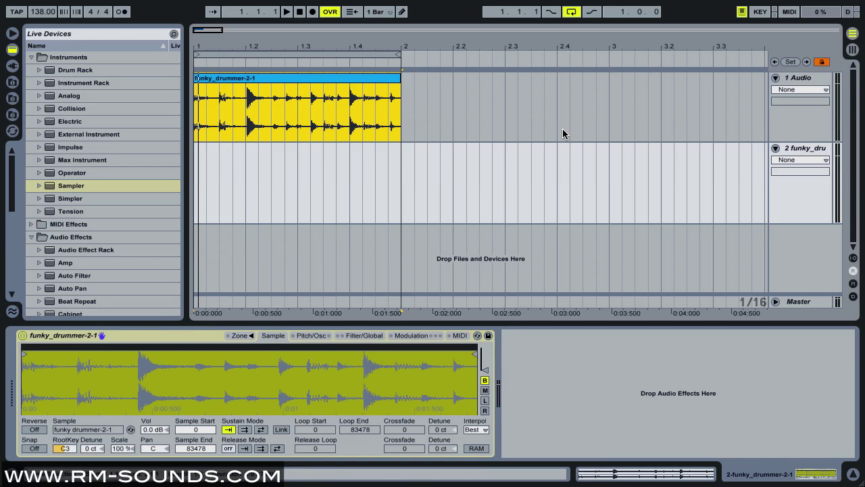
right_click(242, 83)
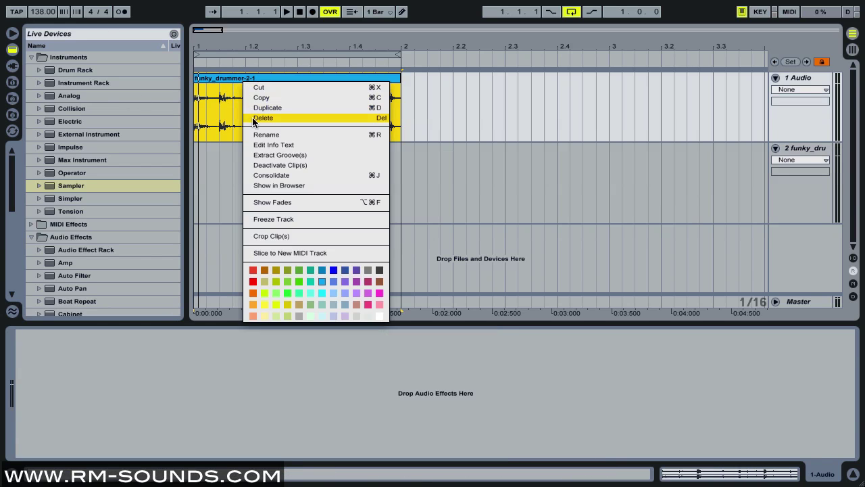
click(282, 163)
click(814, 150)
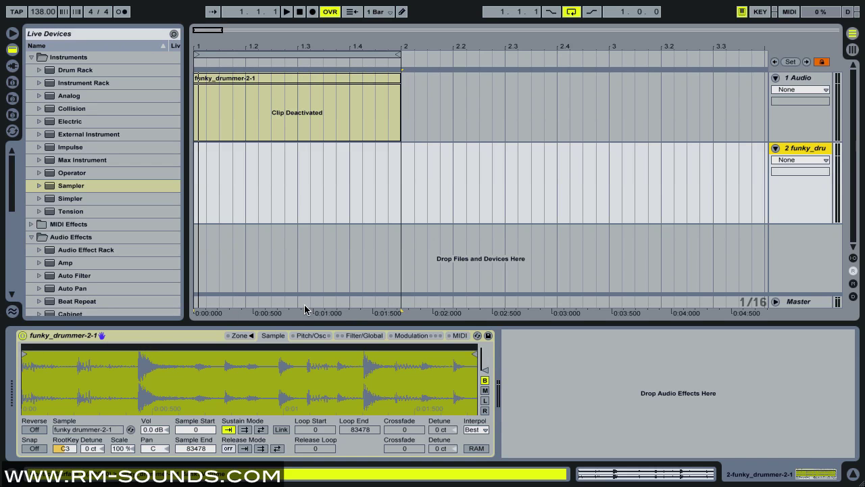
On Filter/Global, set Sampler volume to 0 dB, release to 60 s and voices to 1.
click(374, 338)
click(352, 358)
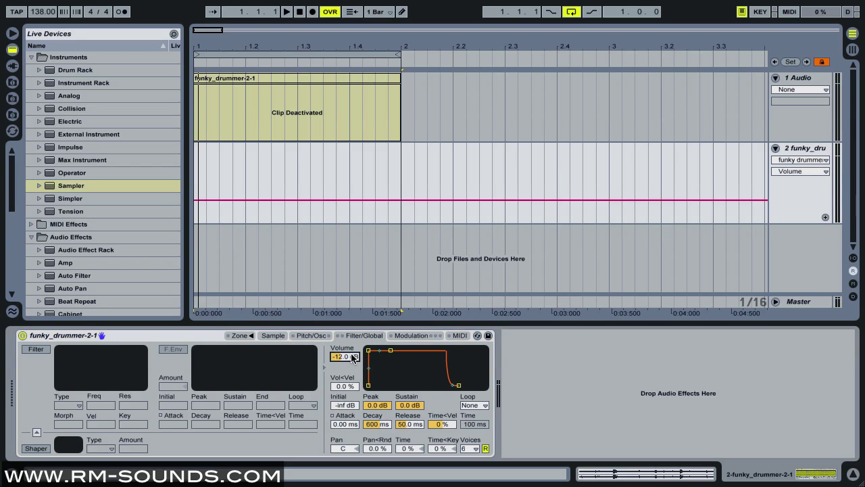
key(Delete)
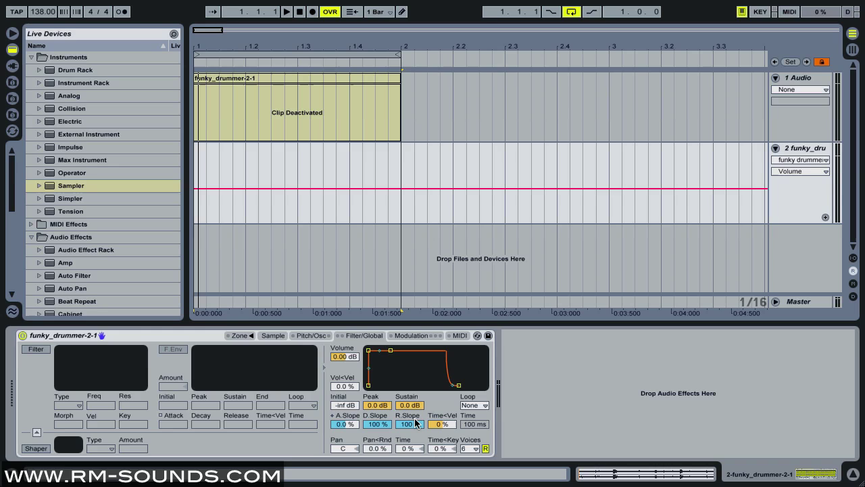
click(410, 423)
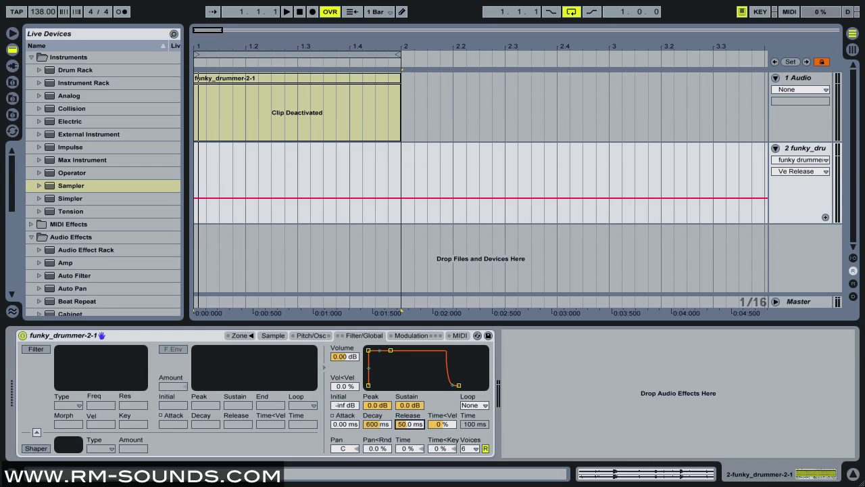
text(60)
key(Return)
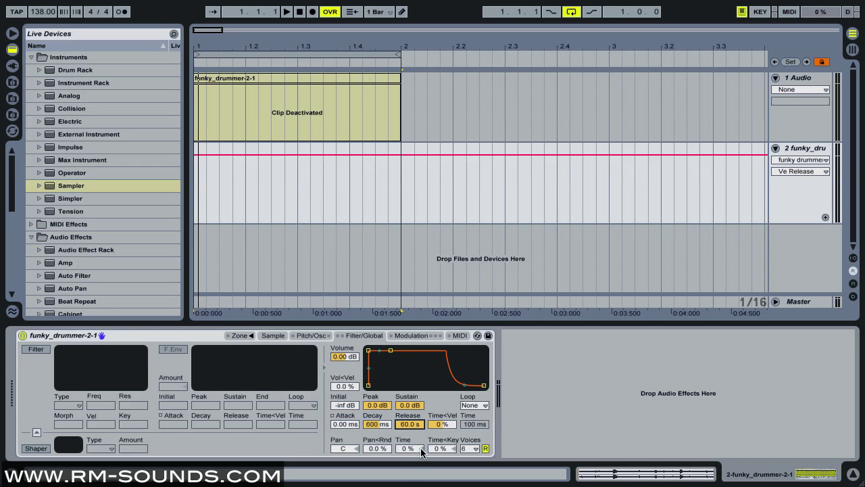
drag(465, 454, 470, 463)
On the Sample page, set Sustain Mode to Loop Forward over the whole sample.
click(280, 335)
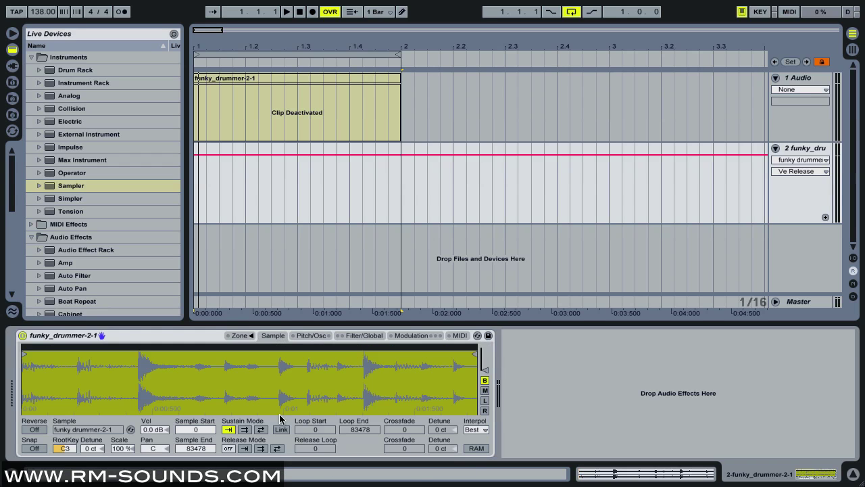
click(244, 430)
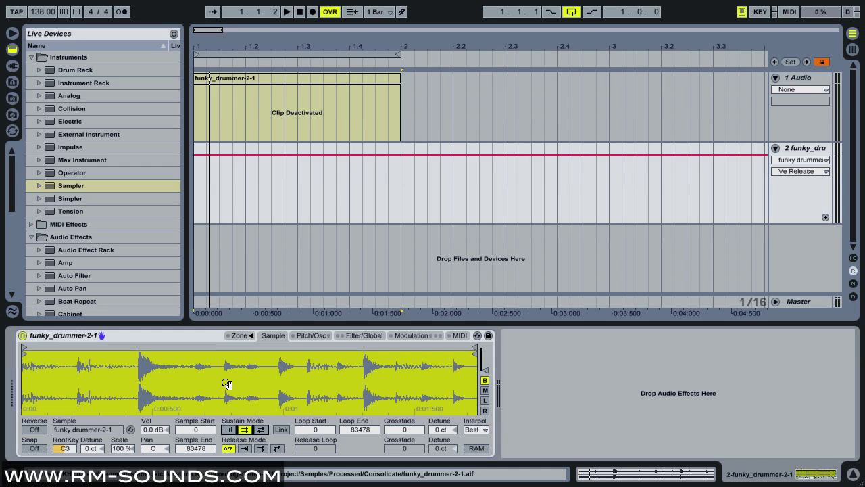
Open the Zone editor, check the Vel and Sel views, then return to Key zones.
click(241, 335)
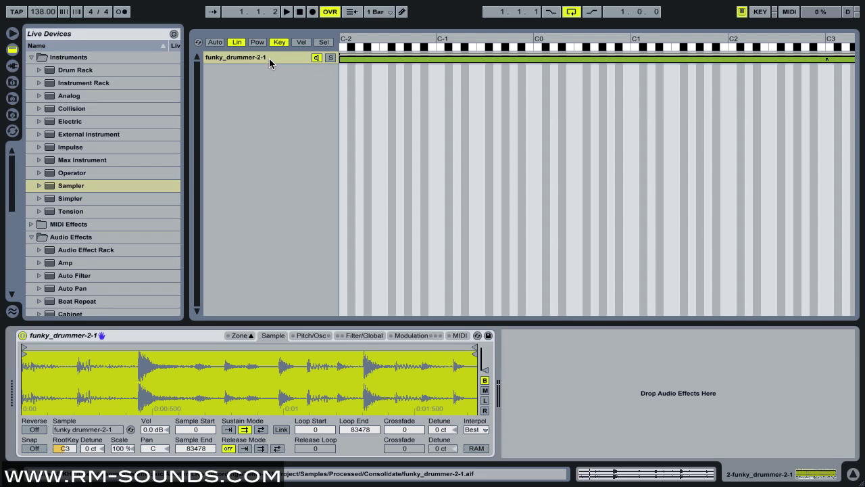
click(301, 43)
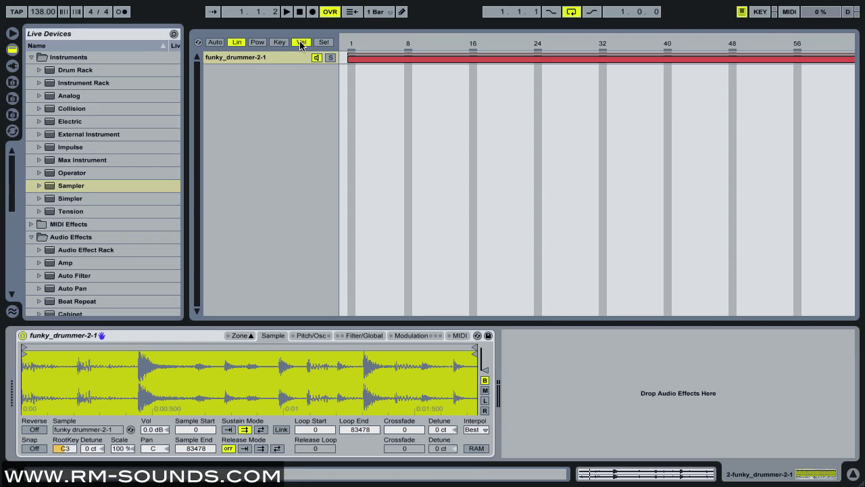
click(321, 42)
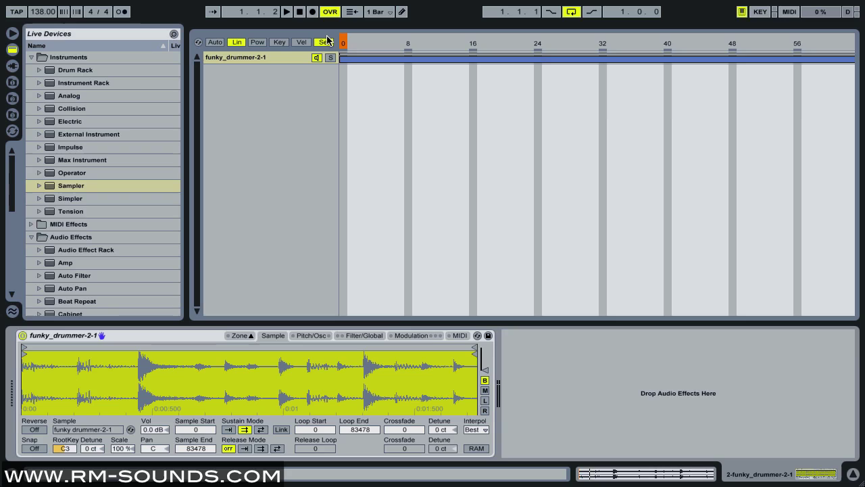
click(280, 43)
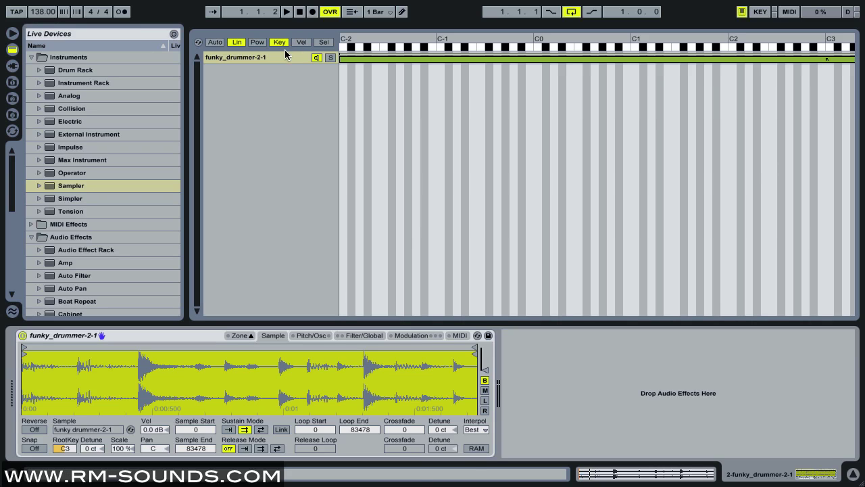
Drag the funky_drummer-2-1 key zone's lower edge from C-2 up to C3.
click(341, 61)
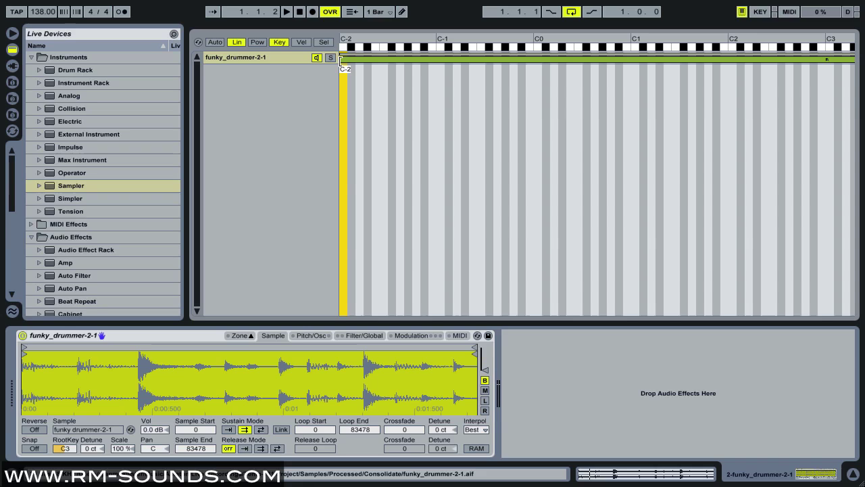
mouse_move(341, 60)
mouse_down()
mouse_move(615, 68)
mouse_move(848, 60)
mouse_move(762, 72)
mouse_up()
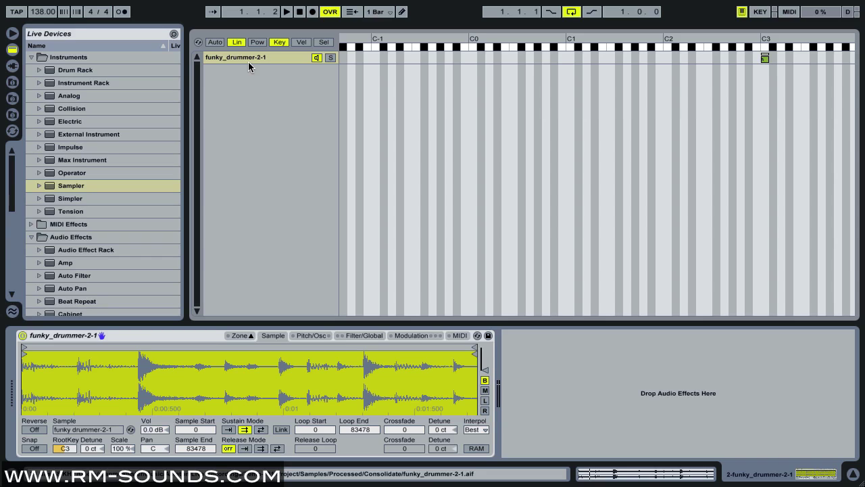
Duplicate the C3 zone and move the copy to C#3 with root key C#3.
right_click(229, 58)
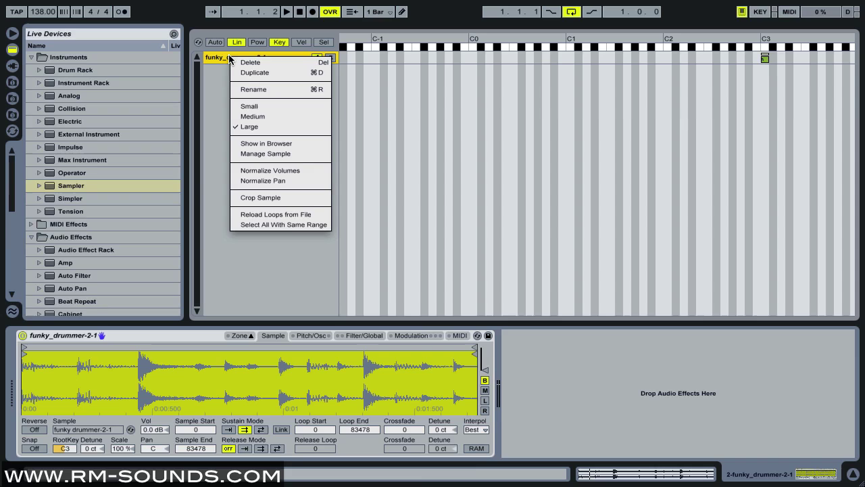
click(247, 73)
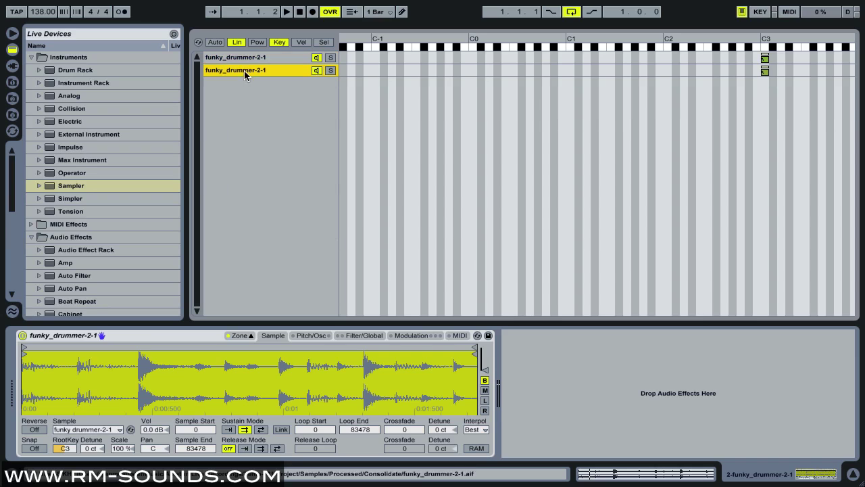
click(765, 75)
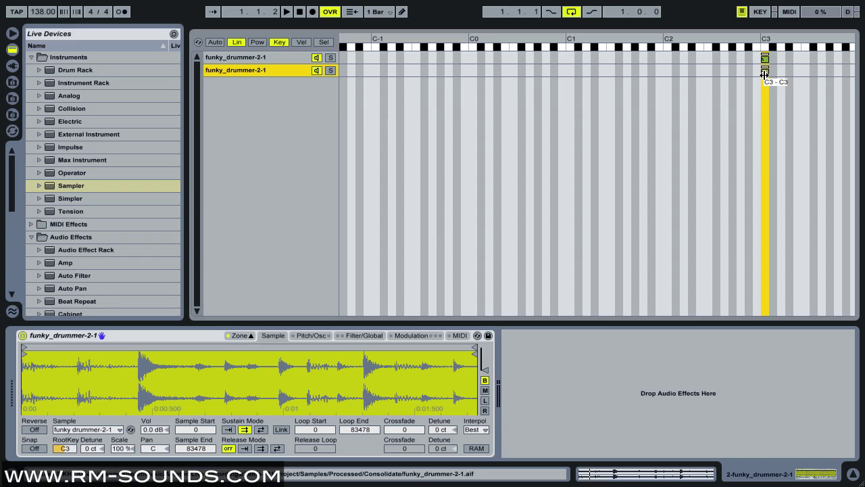
drag(764, 74, 772, 75)
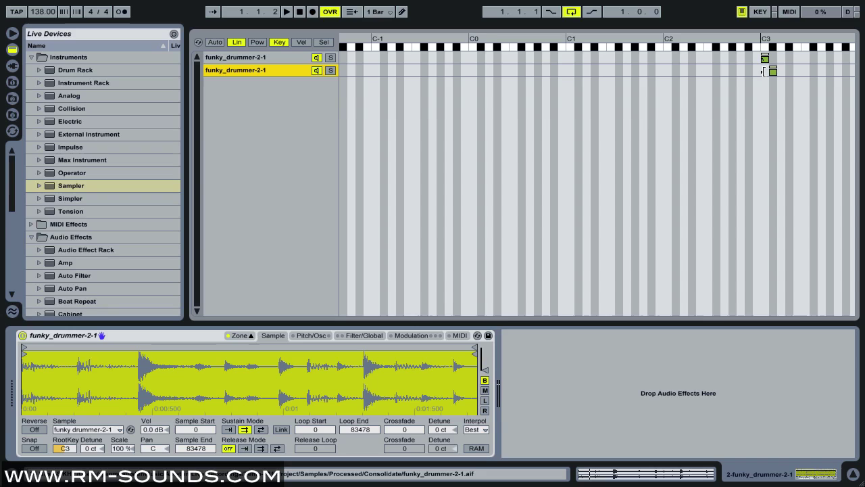
drag(763, 71, 770, 147)
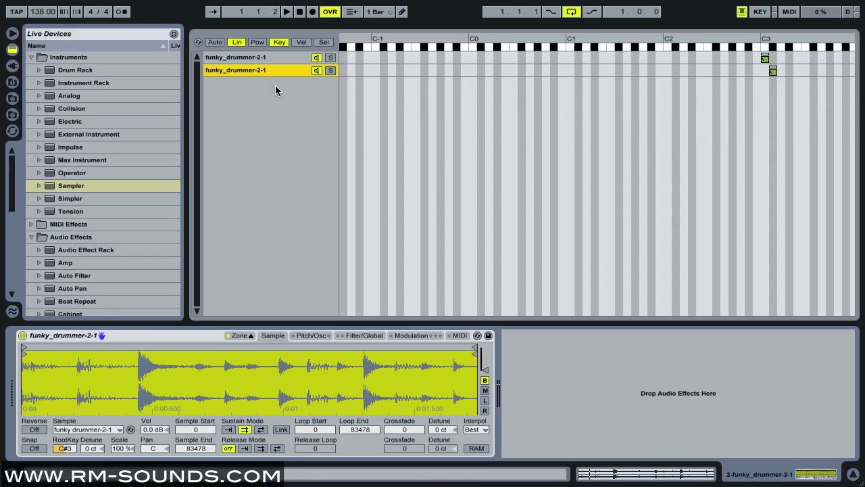
Turn on Auto select and compare the C3 and C#3 zones, ending on C#3.
click(215, 44)
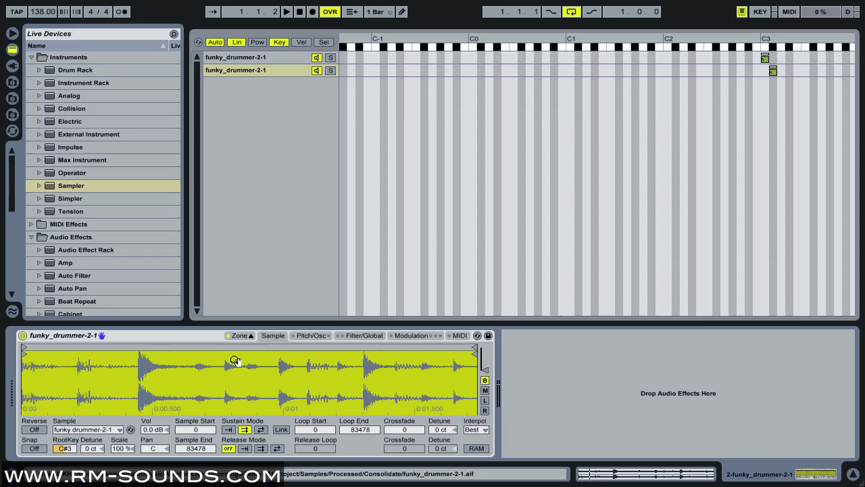
click(245, 57)
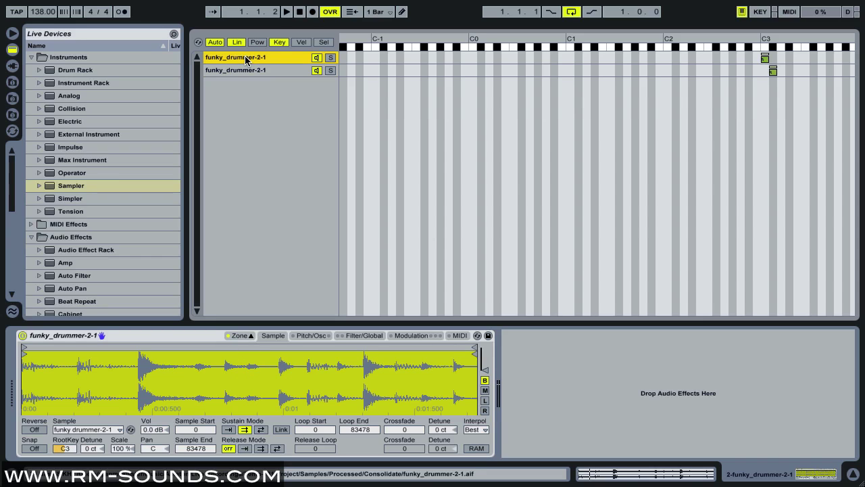
click(241, 69)
click(247, 57)
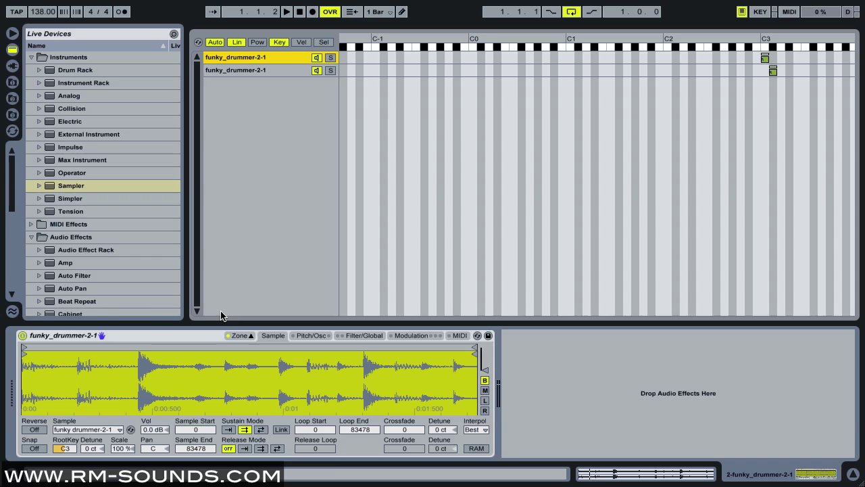
click(264, 70)
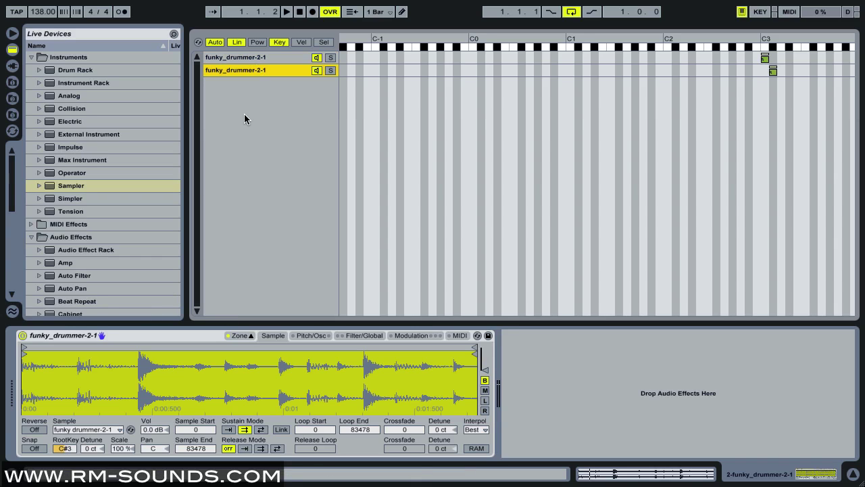
click(236, 59)
click(234, 70)
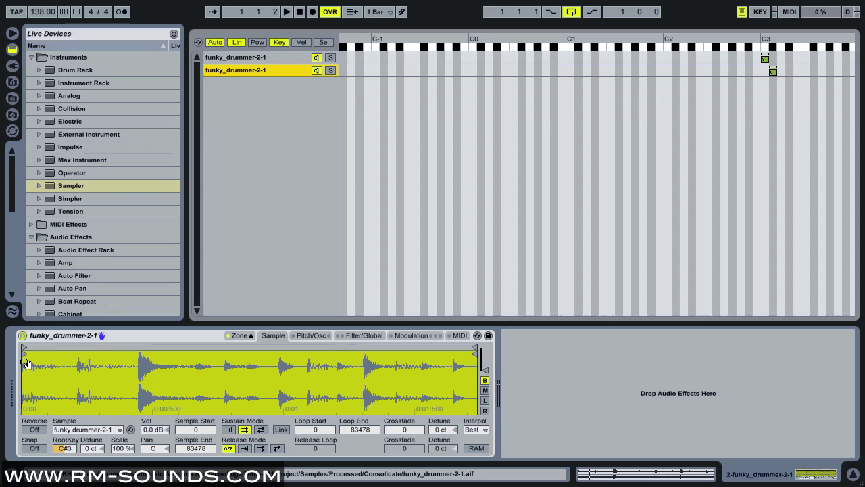
Drag the C#3 zone's Sample Start marker right to about sample 21395.
mouse_move(27, 354)
mouse_down()
mouse_move(97, 354)
mouse_move(143, 377)
mouse_up()
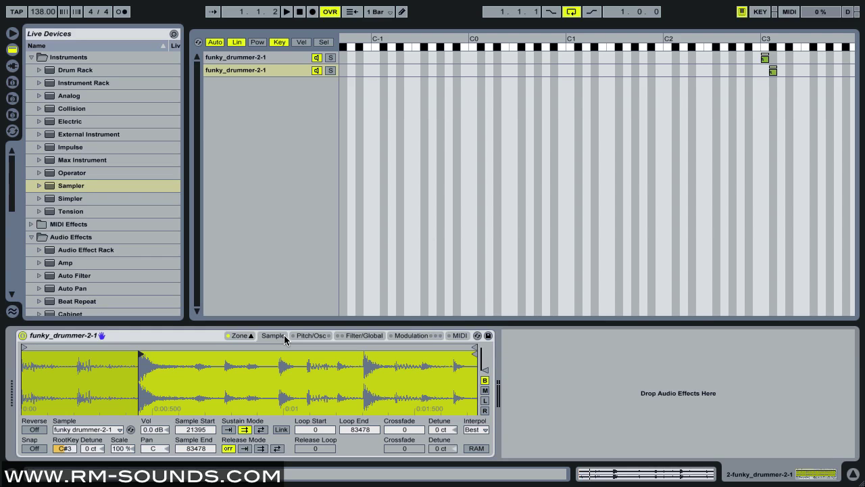
key(a)
key(a)
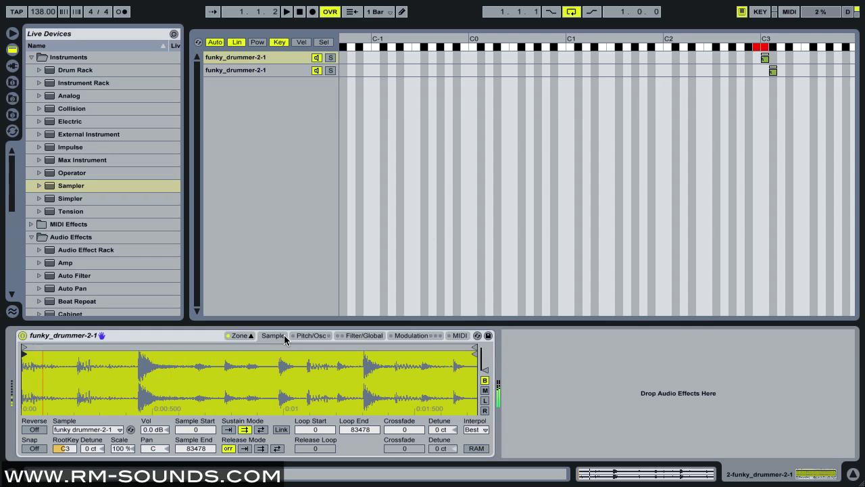
key(w)
key(a)
key(w)
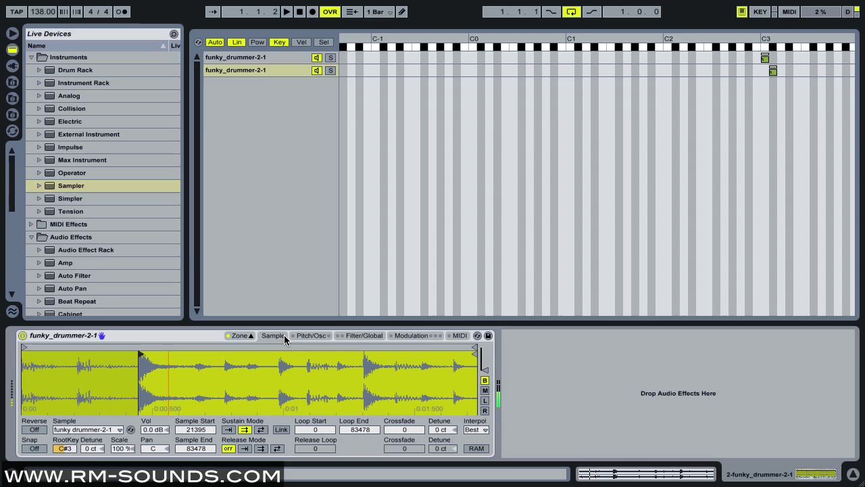
key(a)
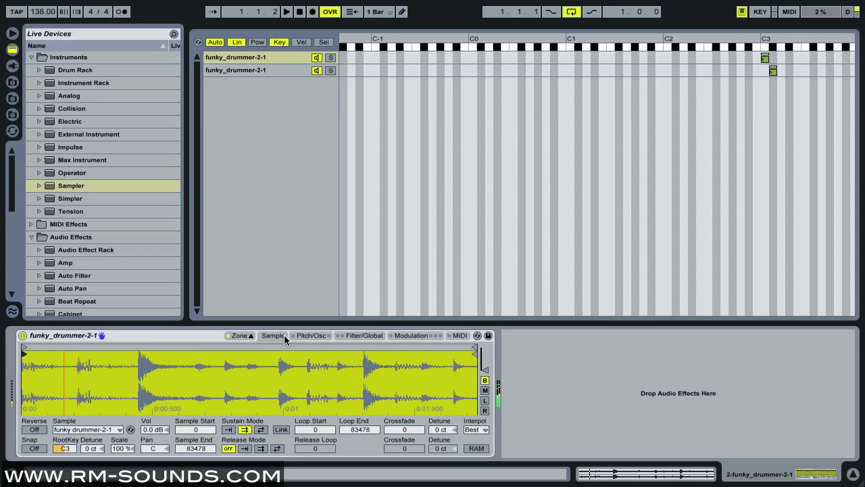
key(w)
key(a)
key(w)
key(a)
key(w)
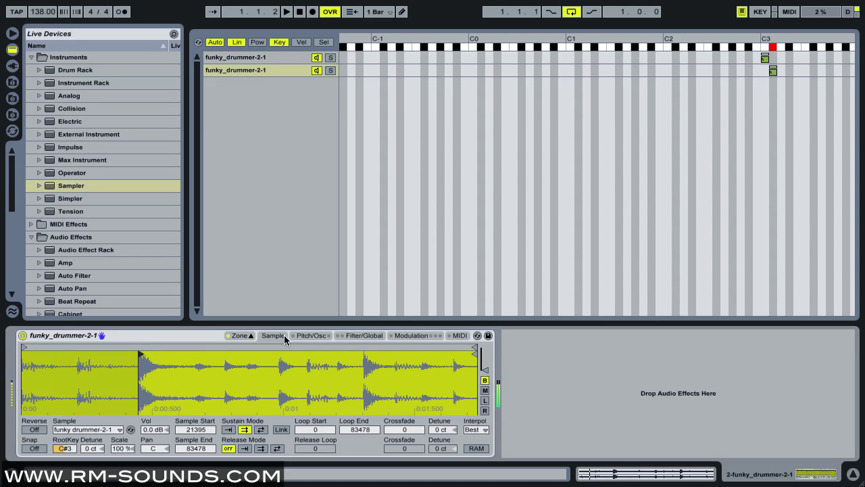
key(a)
key(w)
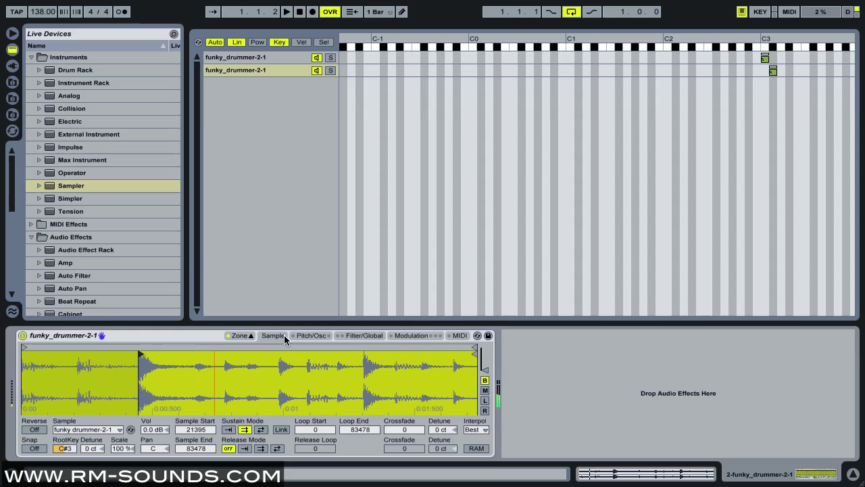
key(a)
key(w)
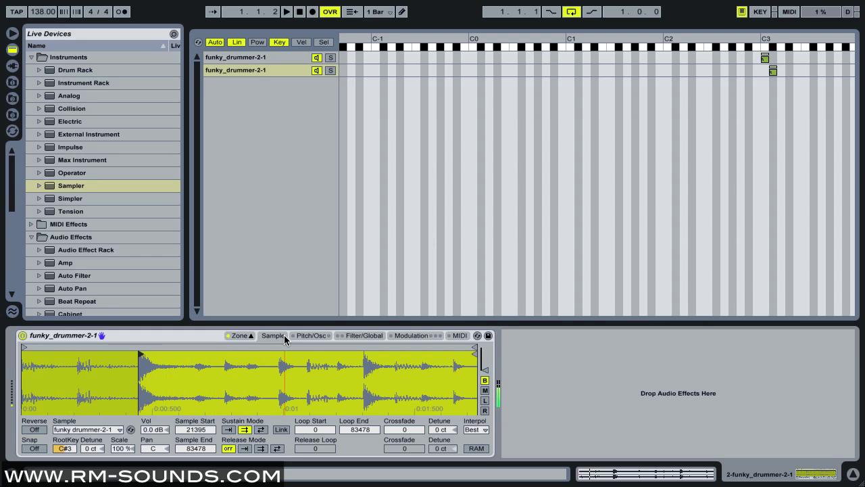
key(w)
key(w)
key(a)
key(w)
key(a)
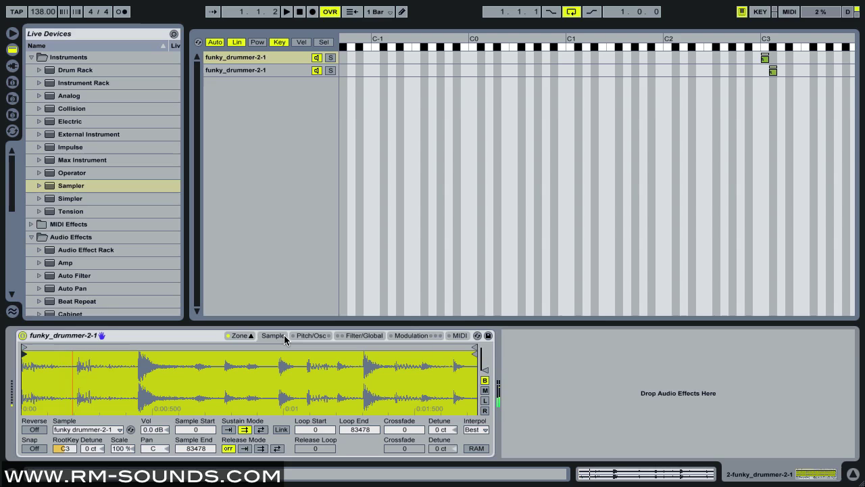
key(w)
key(w)
key(a)
key(w)
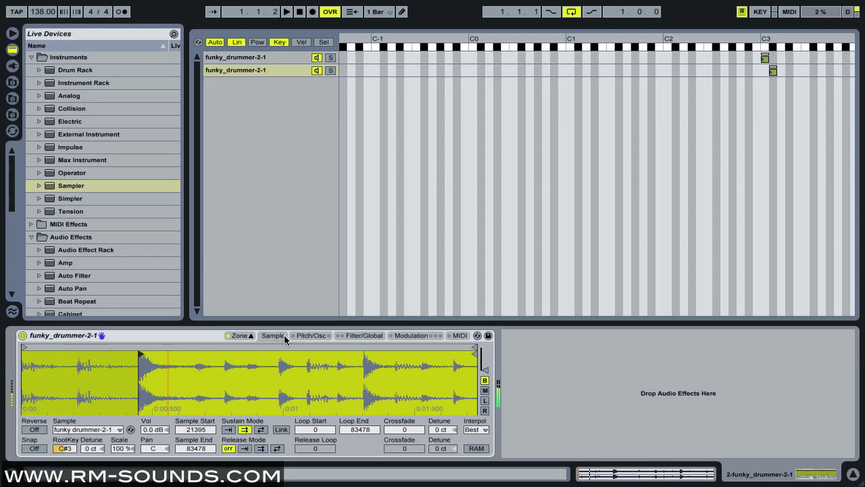
key(w)
key(a)
key(w)
key(a)
key(w)
key(a)
key(w)
key(a)
key(w)
key(a)
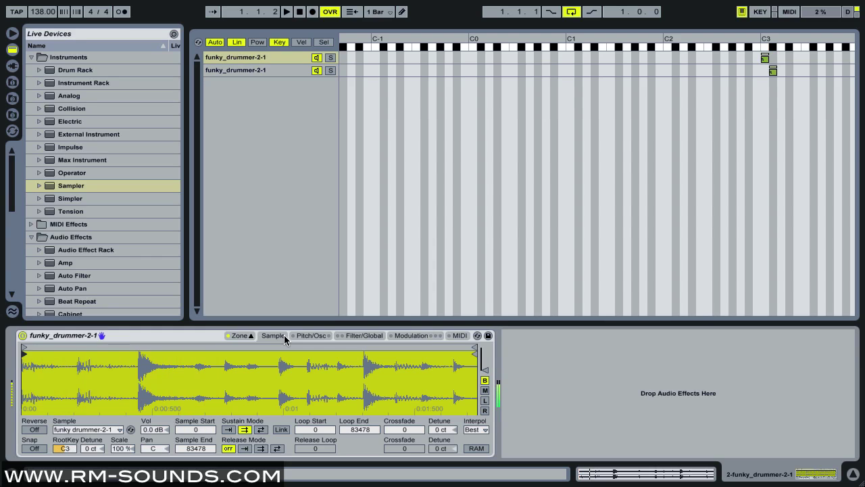
key(w)
key(a)
key(w)
key(a)
key(w)
key(a)
Duplicate the C#3 funky drummer zone and map the copy to D3 with root key D3.
click(235, 69)
key(ctrl+d)
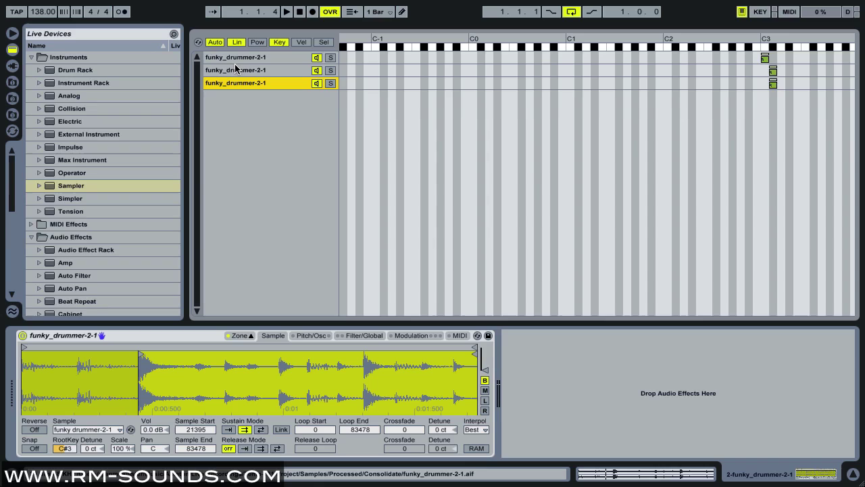
drag(776, 83, 784, 83)
click(771, 83)
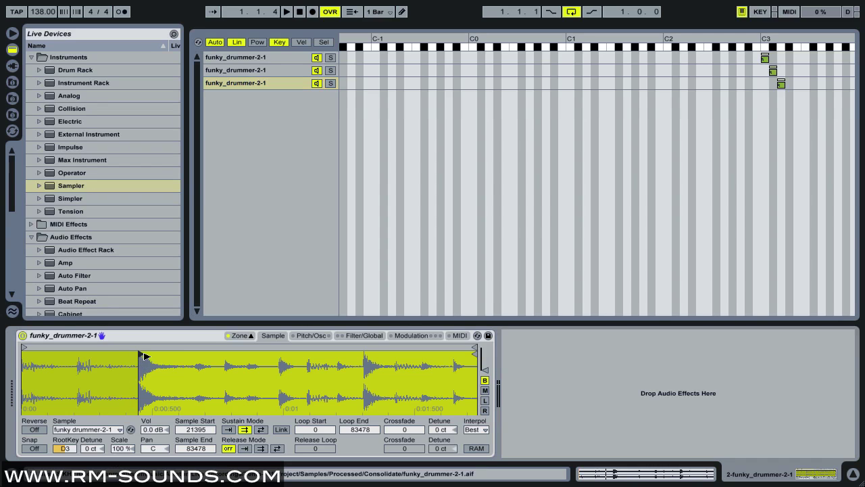
Move the D3 zone's sample start further into the loop, to sample 47119, checking by ear.
mouse_move(145, 365)
mouse_down()
mouse_move(238, 374)
mouse_move(230, 380)
mouse_move(233, 369)
mouse_up()
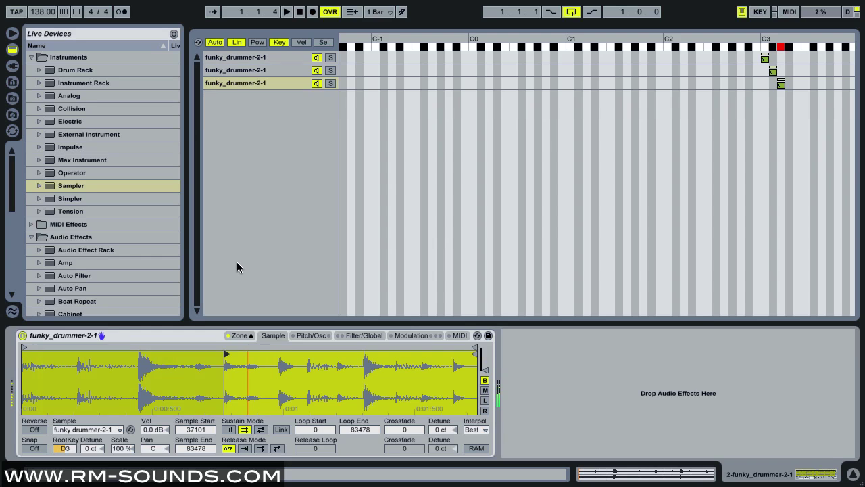
key(s)
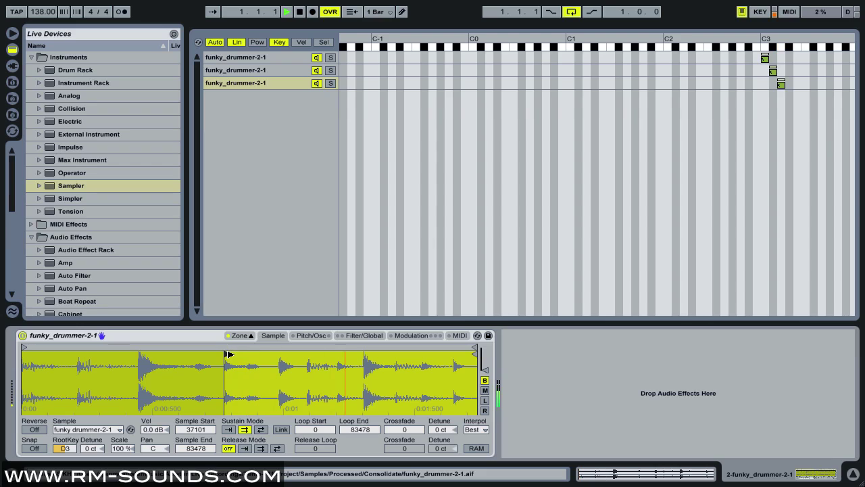
drag(230, 354, 284, 356)
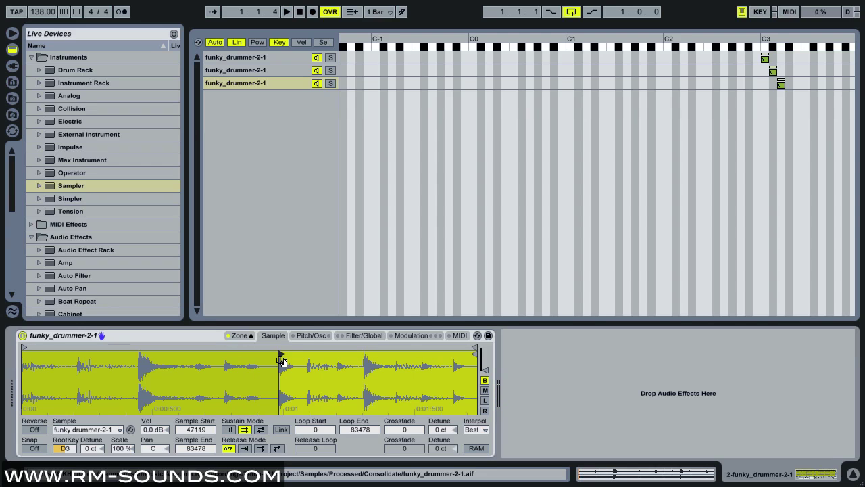
key(s)
key(a)
key(s)
key(a)
key(s)
key(a)
key(s)
key(a)
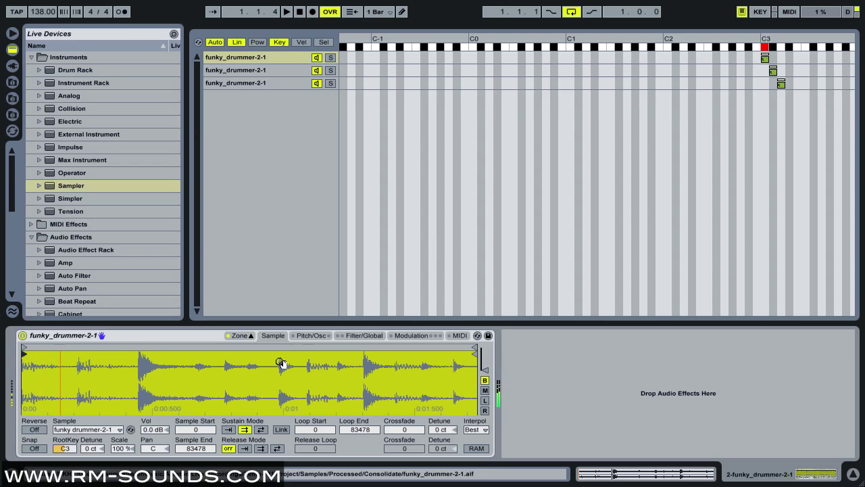
key(w)
key(a)
key(s)
key(a)
key(s)
key(a)
key(s)
key(a)
key(w)
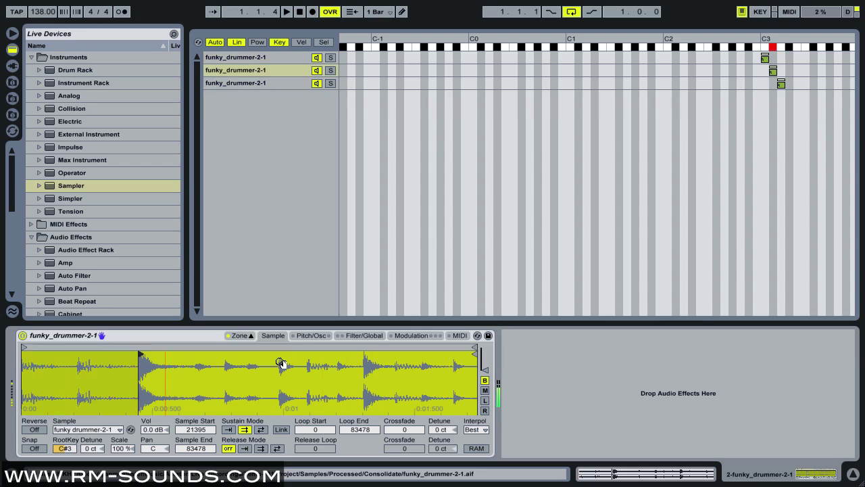
key(a)
key(s)
key(a)
key(s)
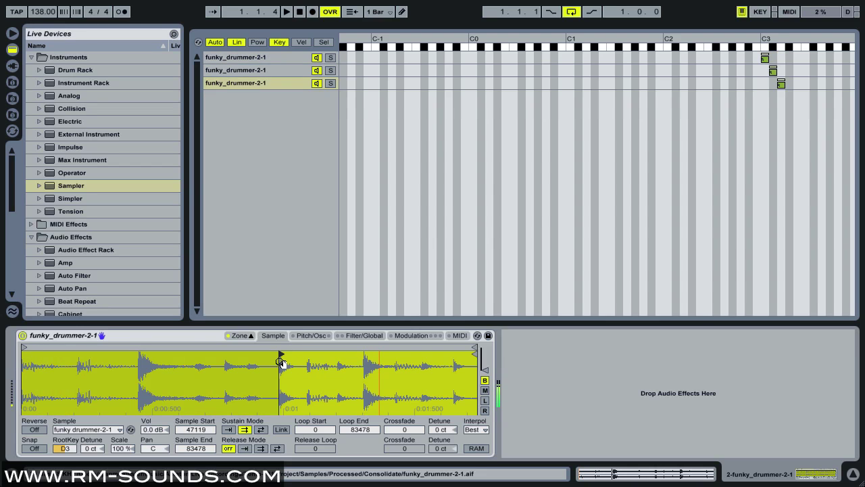
key(a)
key(s)
key(a)
key(w)
key(a)
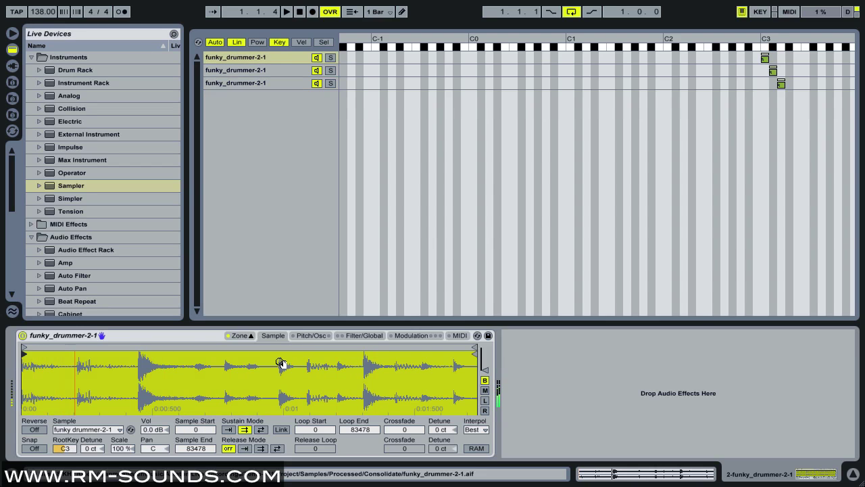
key(s)
key(a)
key(s)
key(a)
key(s)
key(a)
key(w)
key(a)
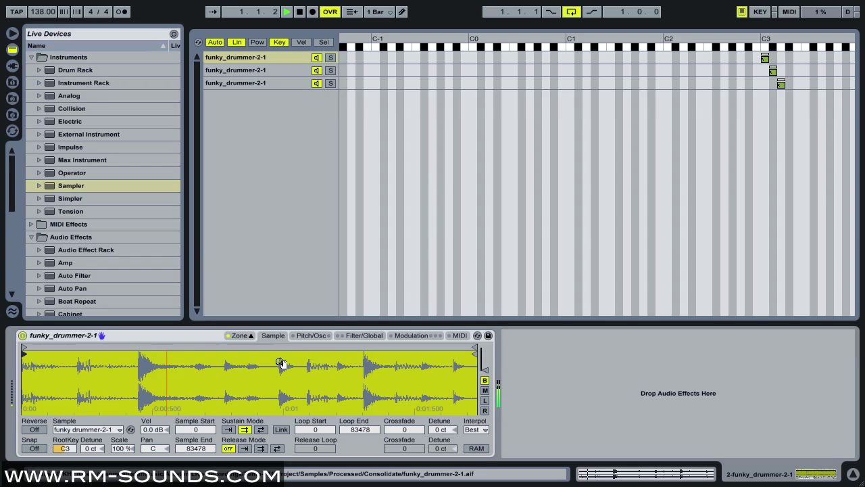